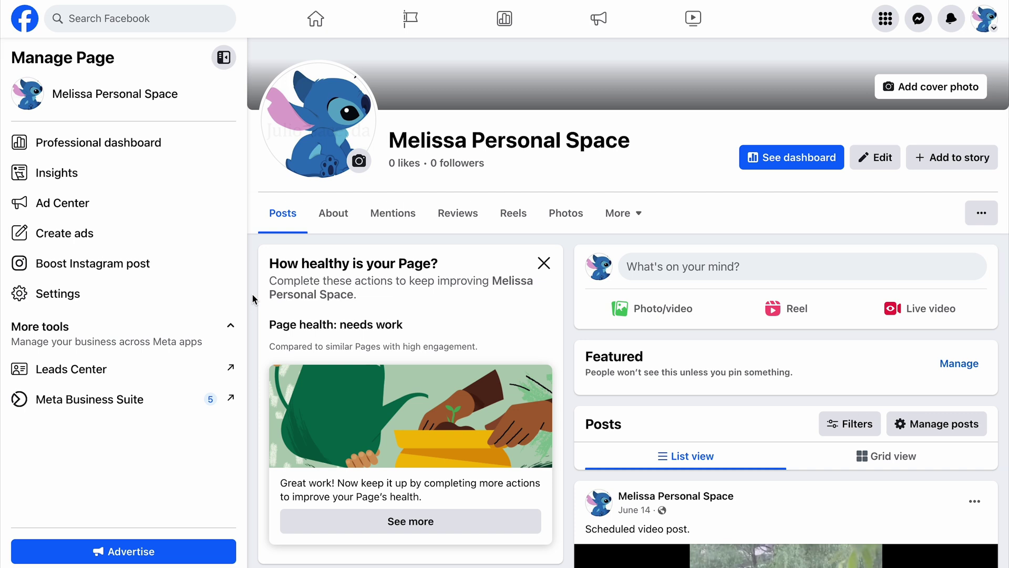
- Open the Page's Insights, then continue to the Insights overview in Meta Business Suite
click(125, 178)
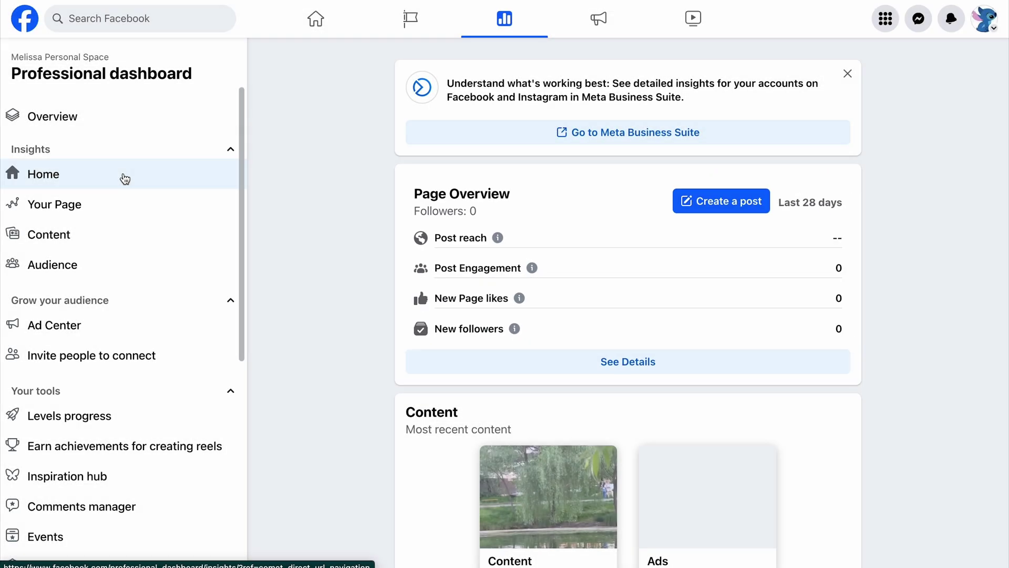
click(620, 133)
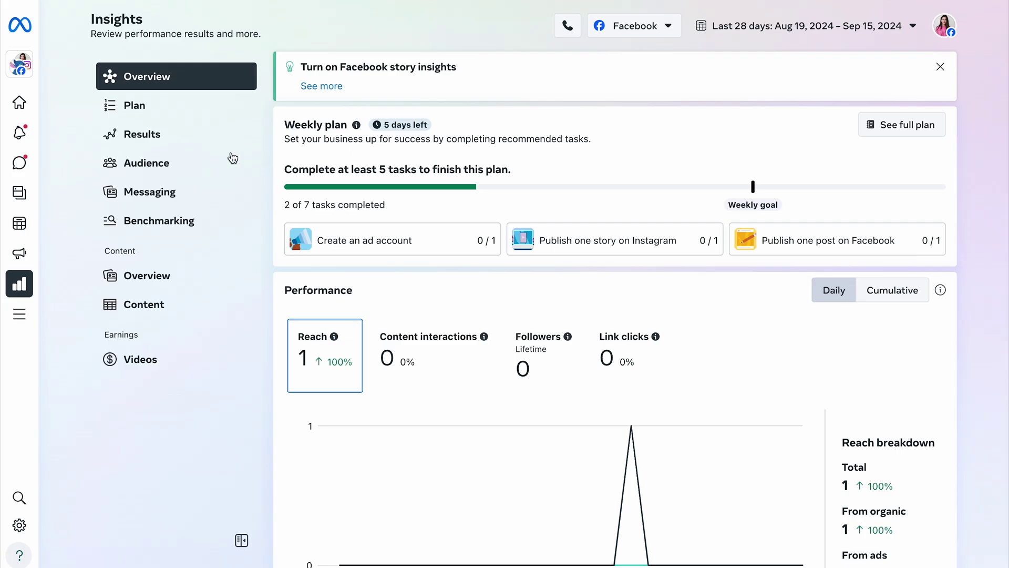
- From the Results charts, export the Reach data for the last 28 days as a CSV file
click(167, 140)
scroll(315, 429, down, 6)
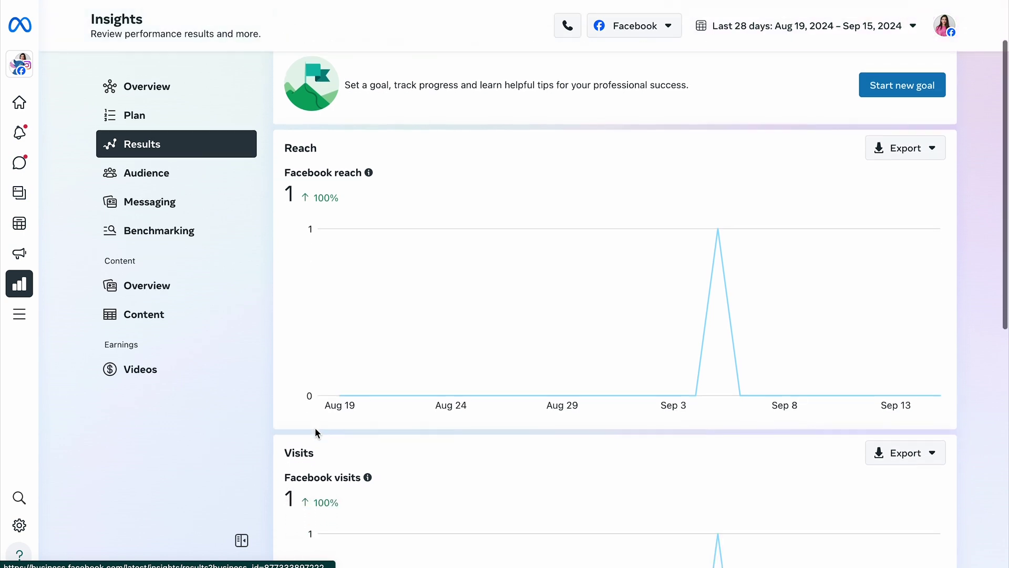
scroll(316, 429, down, 4)
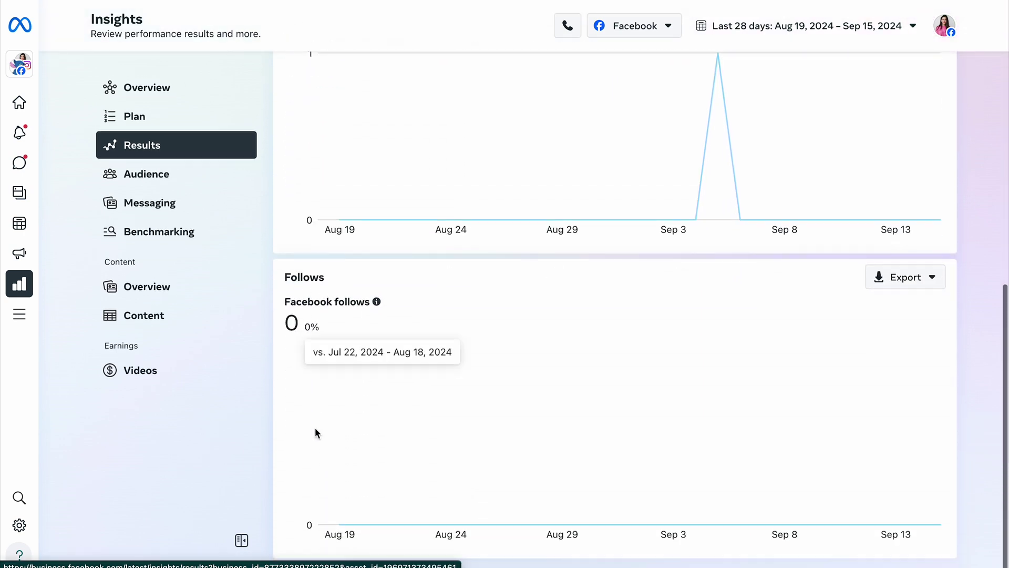
scroll(315, 432, up, 10)
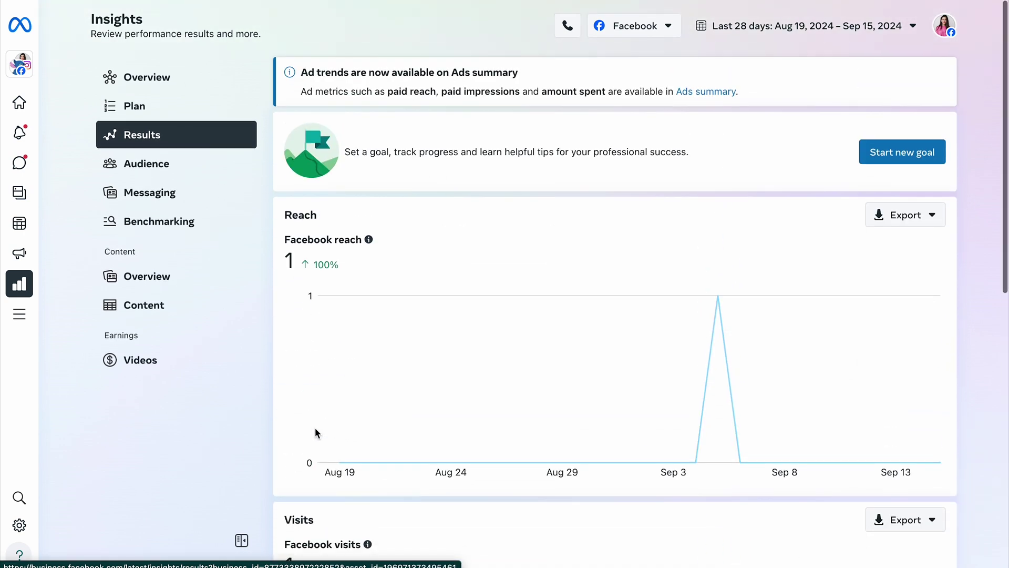
click(920, 213)
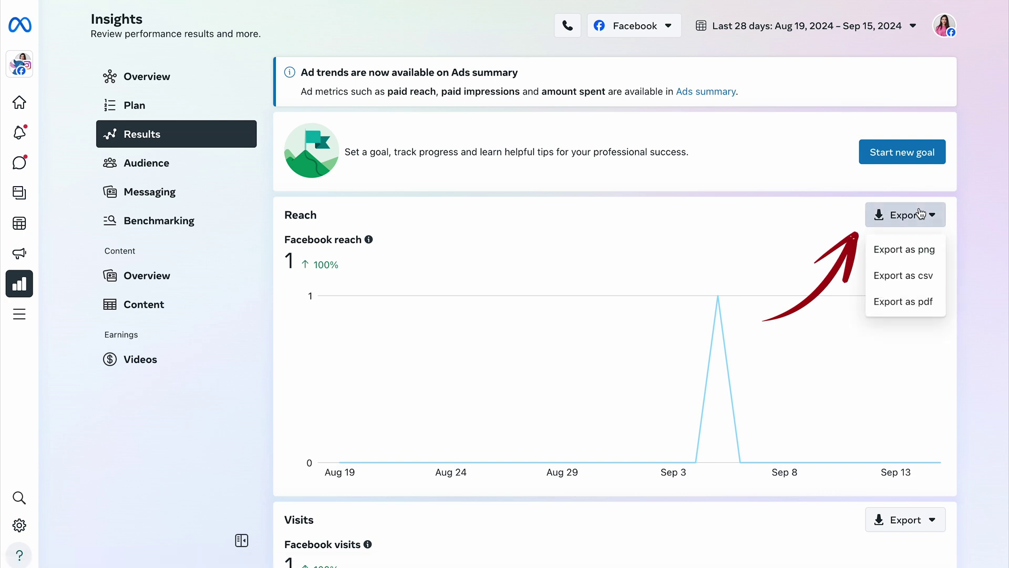
click(904, 276)
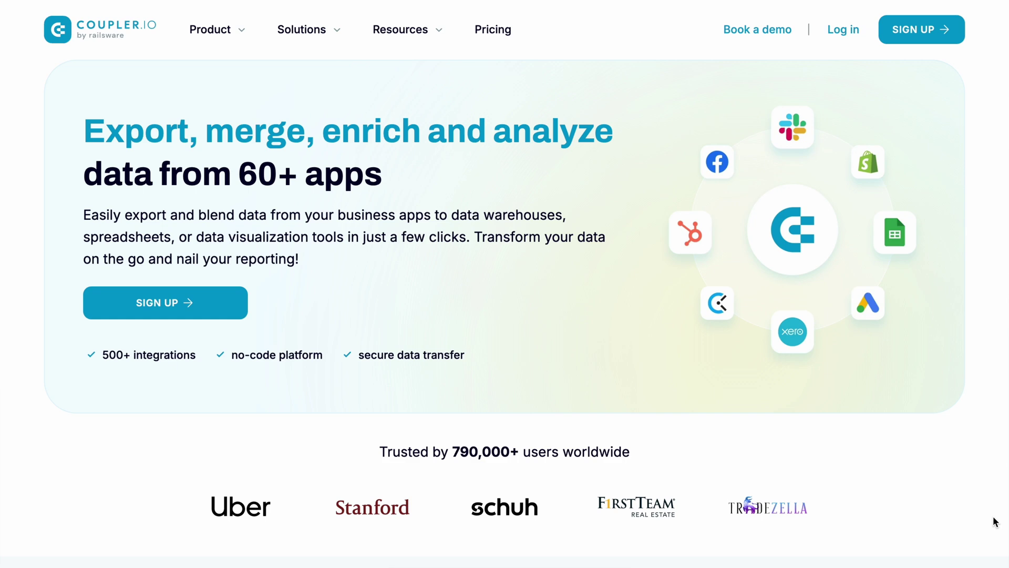
- Scroll down the Coupler.io homepage toward the Social media overview dashboard template
scroll(995, 522, down, 10)
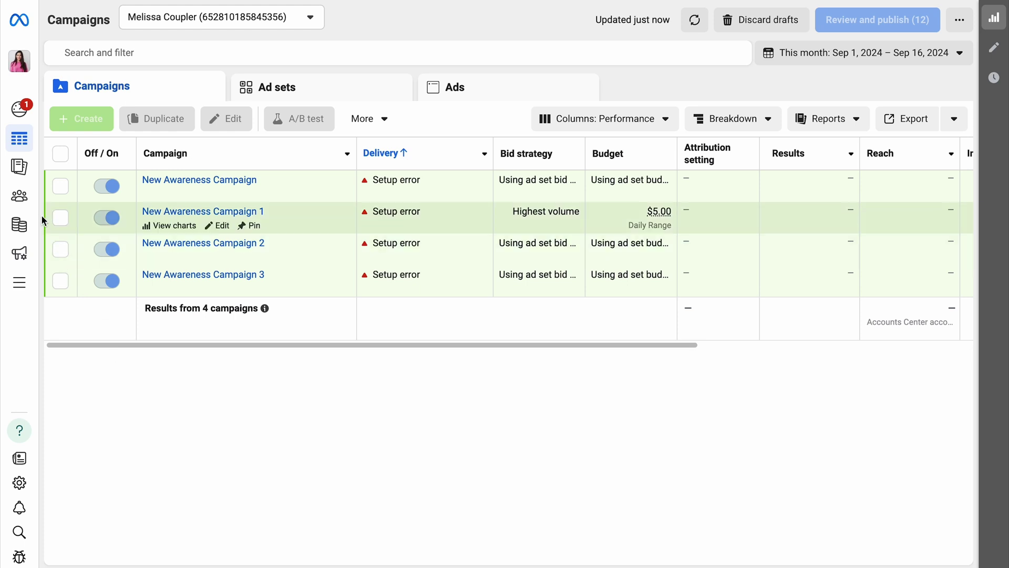
- Expand the Ads Manager sidebar and go to the Ads Reporting report list
mouse_move(24, 173)
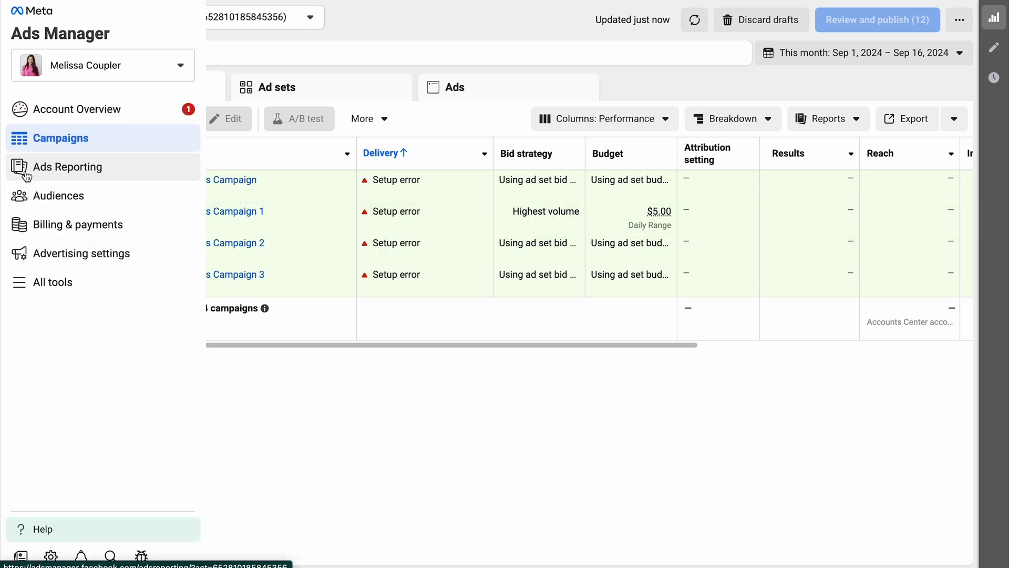
click(25, 170)
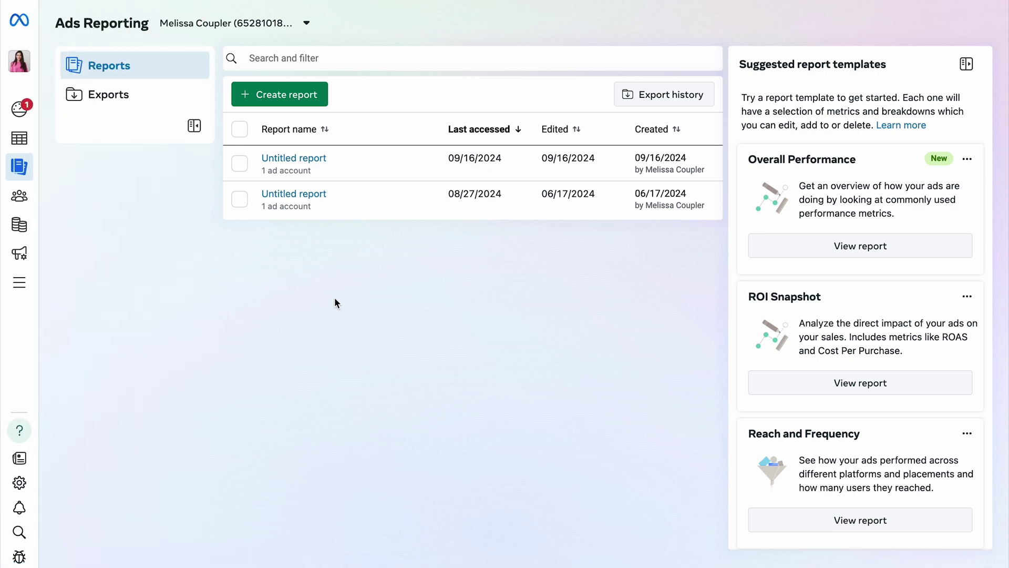
- Create a new Untitled report using the Pivot table layout
click(325, 94)
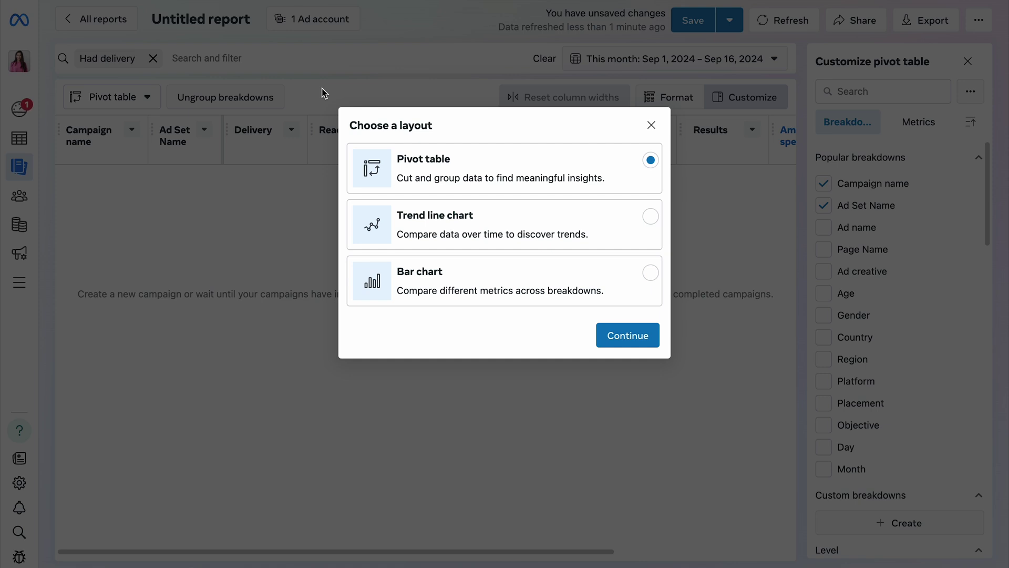
click(599, 335)
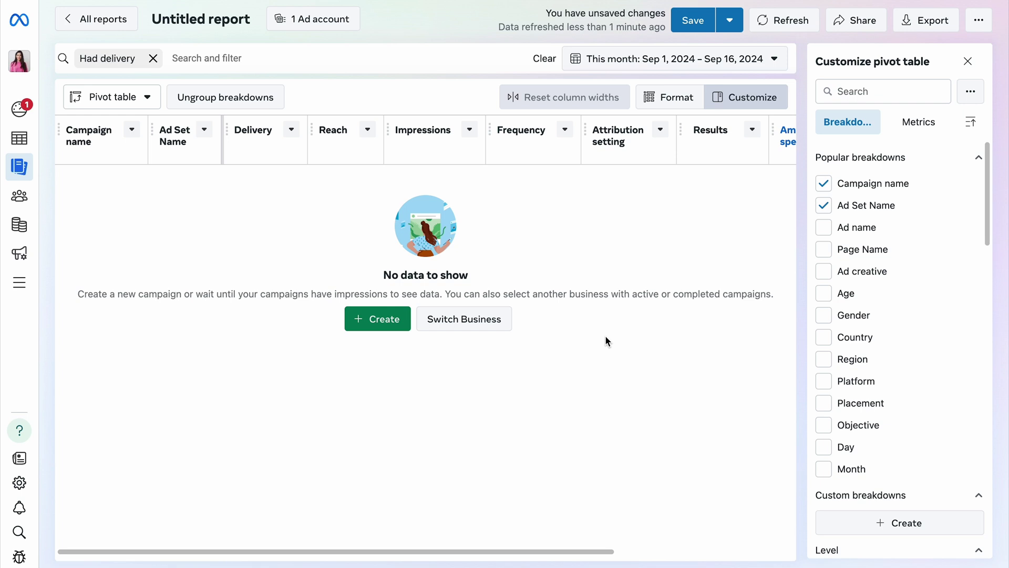
- Add Ad name and Page Name breakdowns and move the Delivery column after Impressions
click(823, 228)
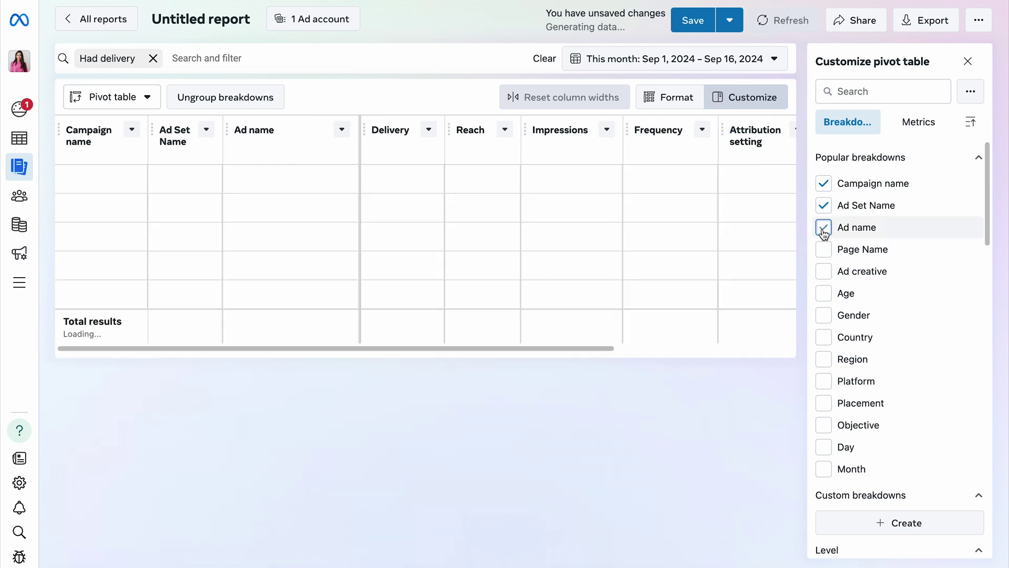
click(823, 248)
drag(499, 131, 681, 132)
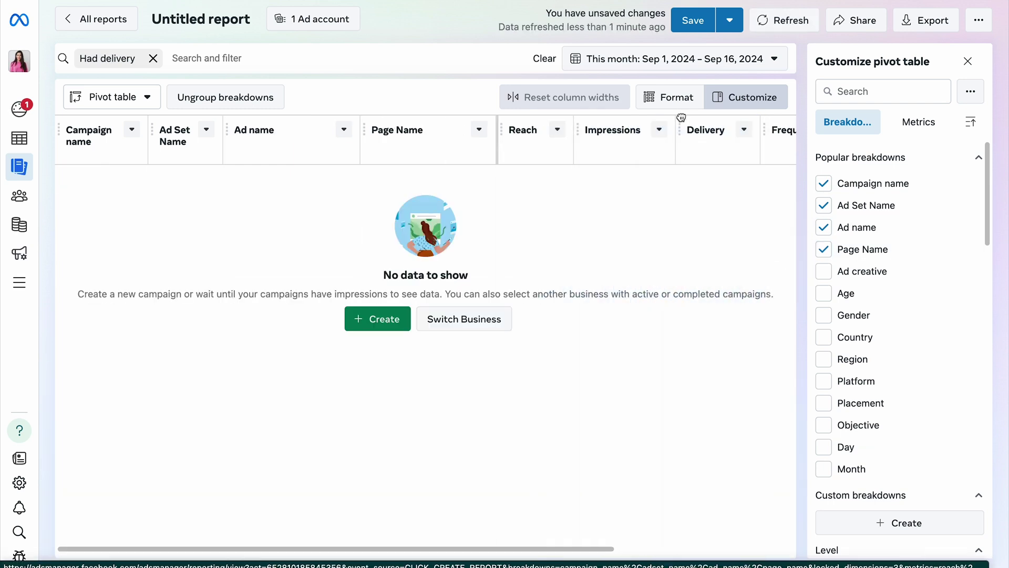
click(273, 57)
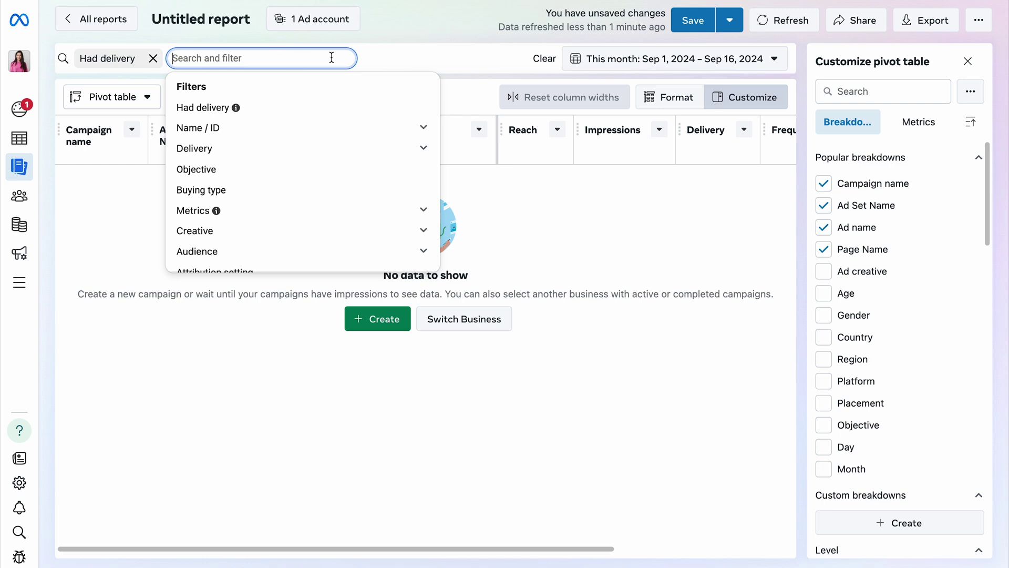
click(426, 61)
- Set the report date range to the last 14 days (Sep 2–15, 2024) and bring up export settings
click(665, 66)
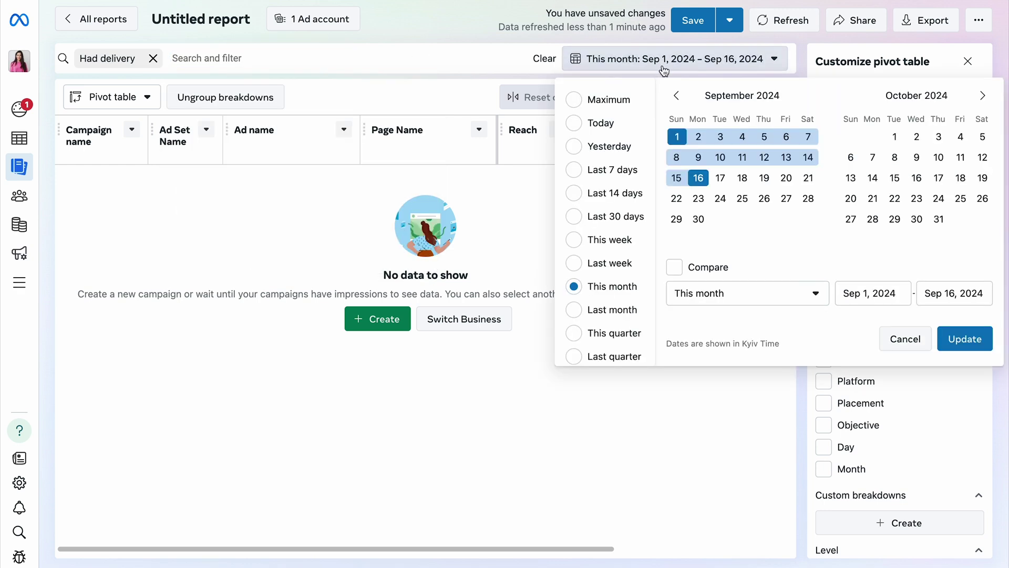
click(614, 193)
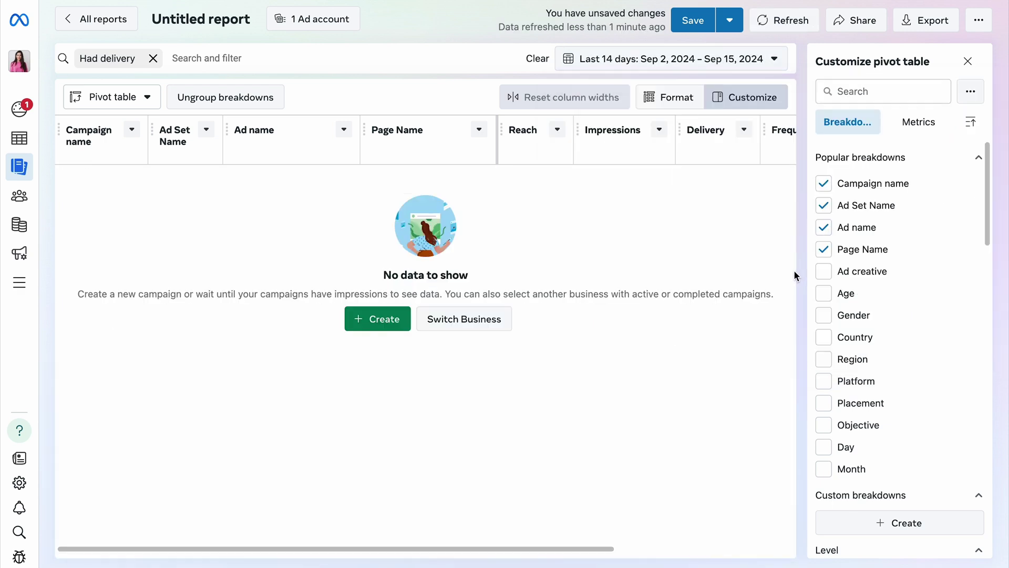
click(938, 21)
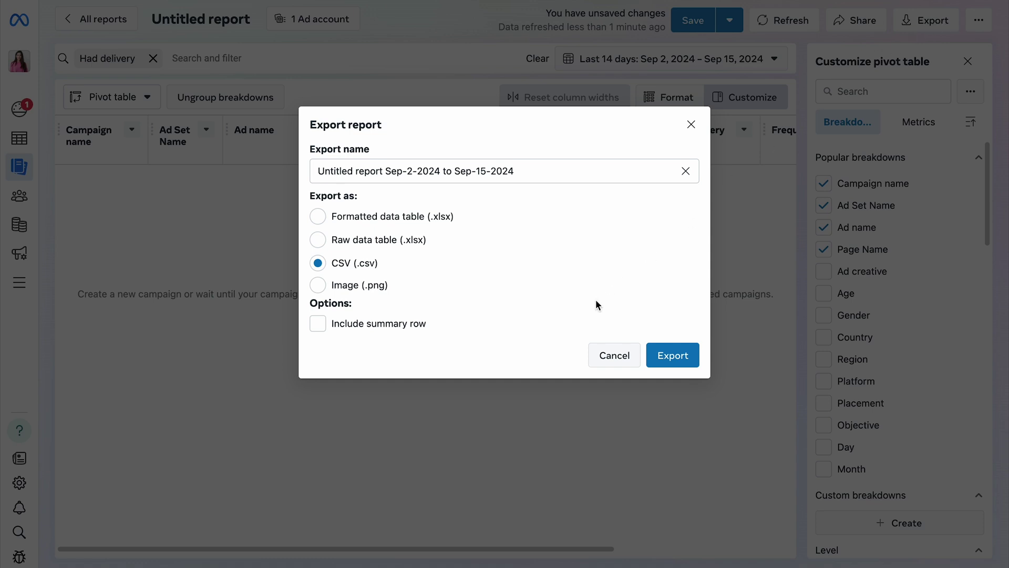
- Export the report as CSV with a summary row and save it to the Desktop
click(357, 330)
click(668, 356)
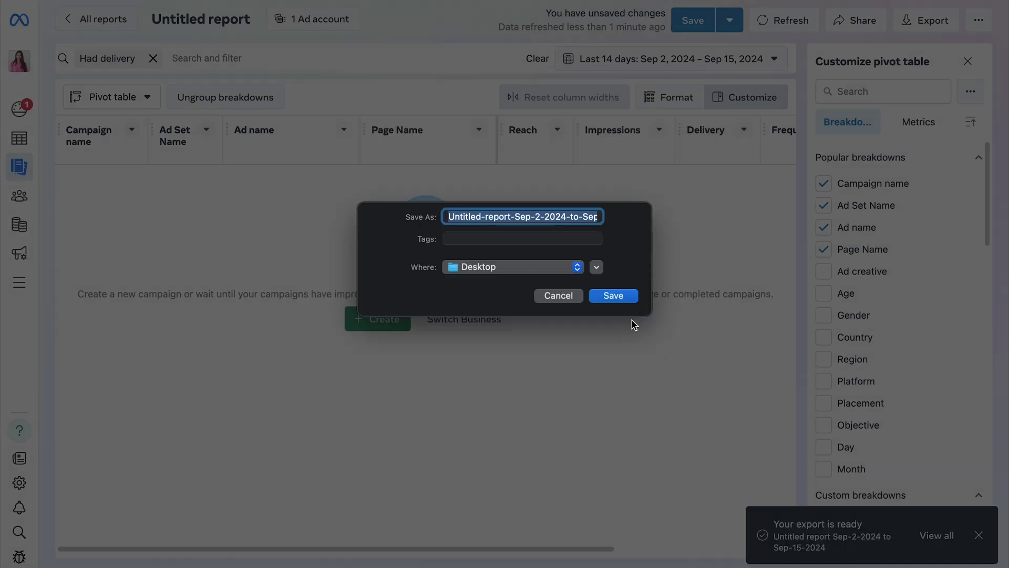
click(614, 295)
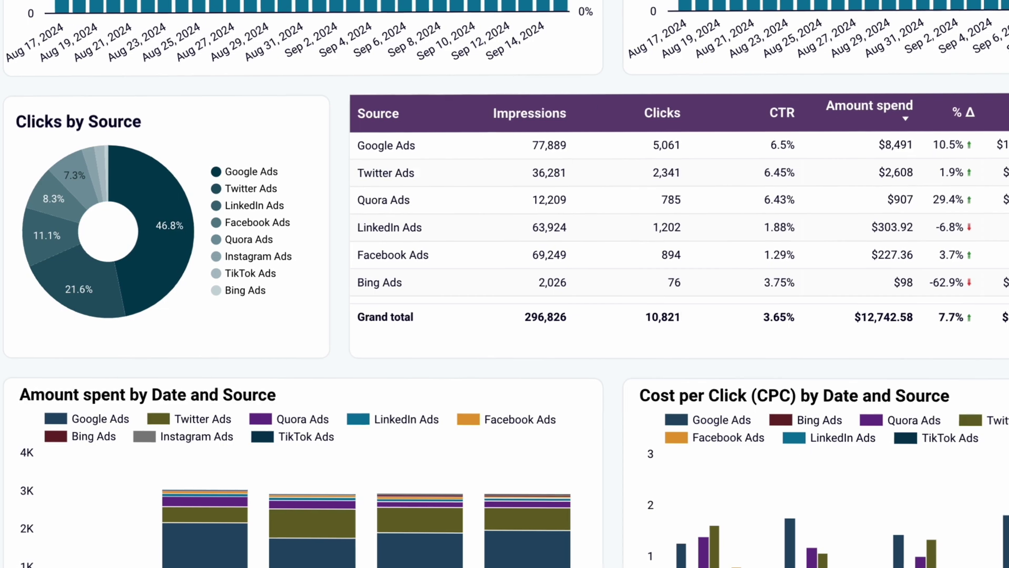
- Filter to Twitter Ads, clear the filter again, and open How to use the dashboard
click(78, 284)
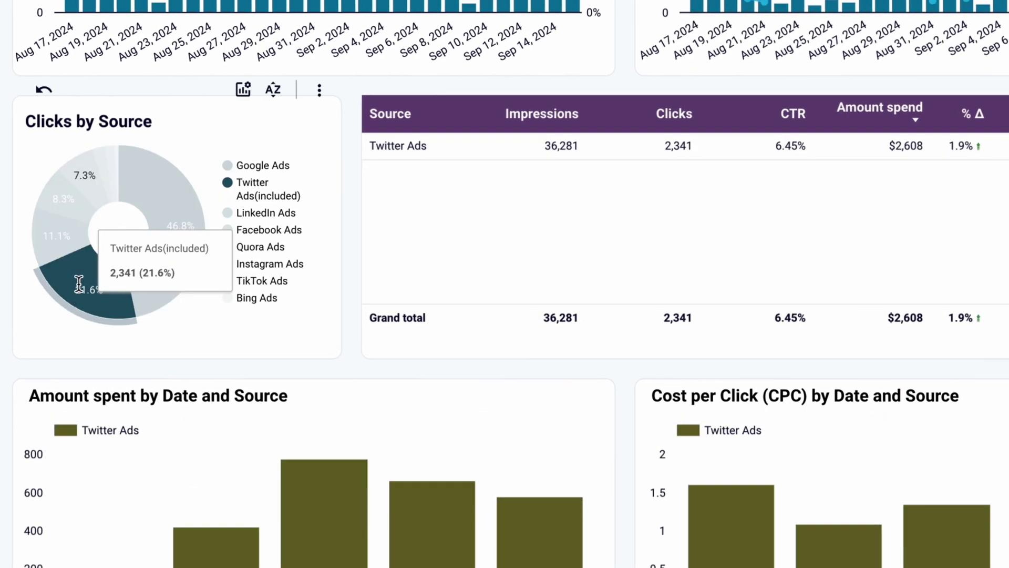
click(79, 284)
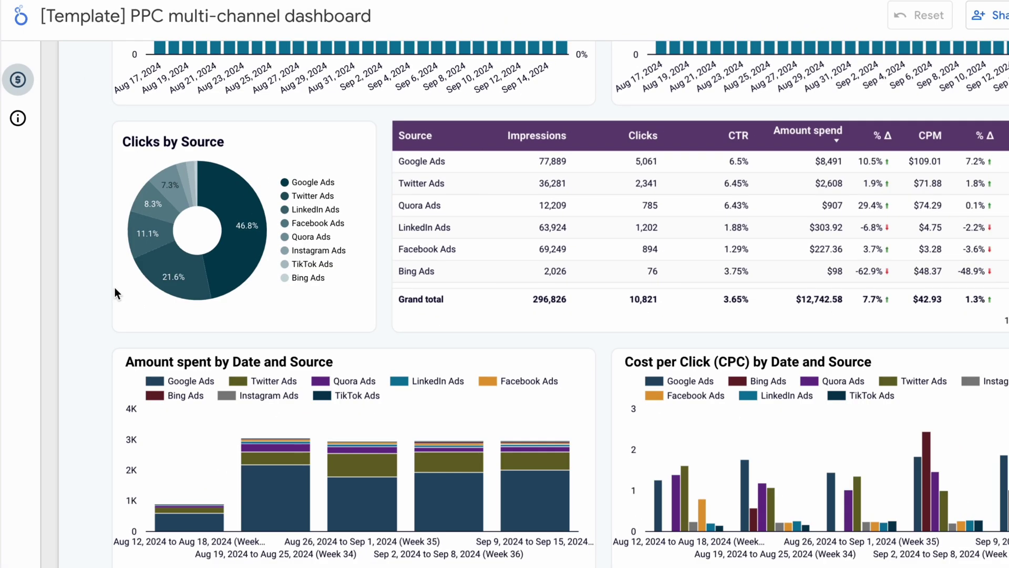
click(27, 118)
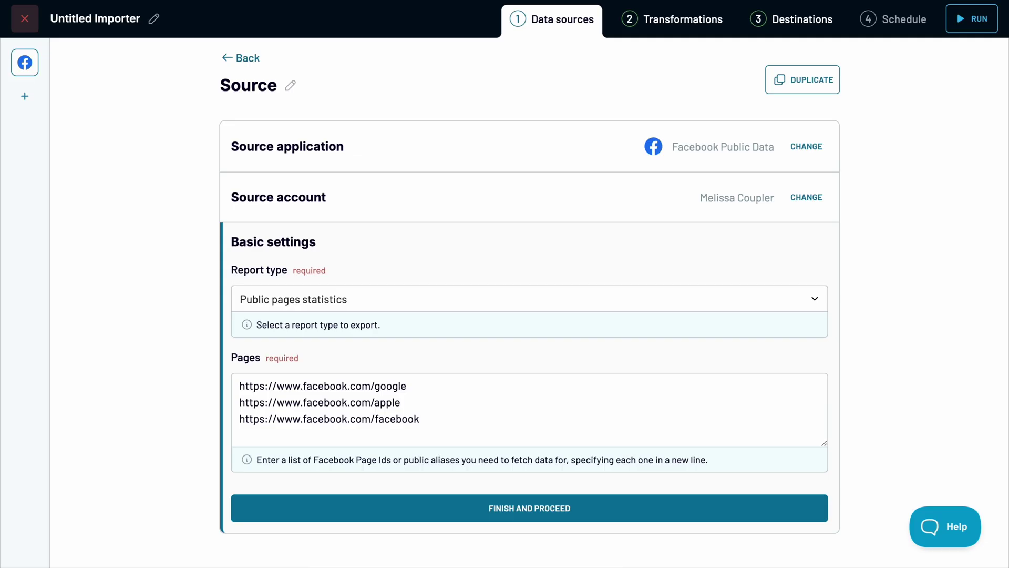
- Finish the Facebook source setup and preview the 3 fetched rows in Transformations
click(601, 514)
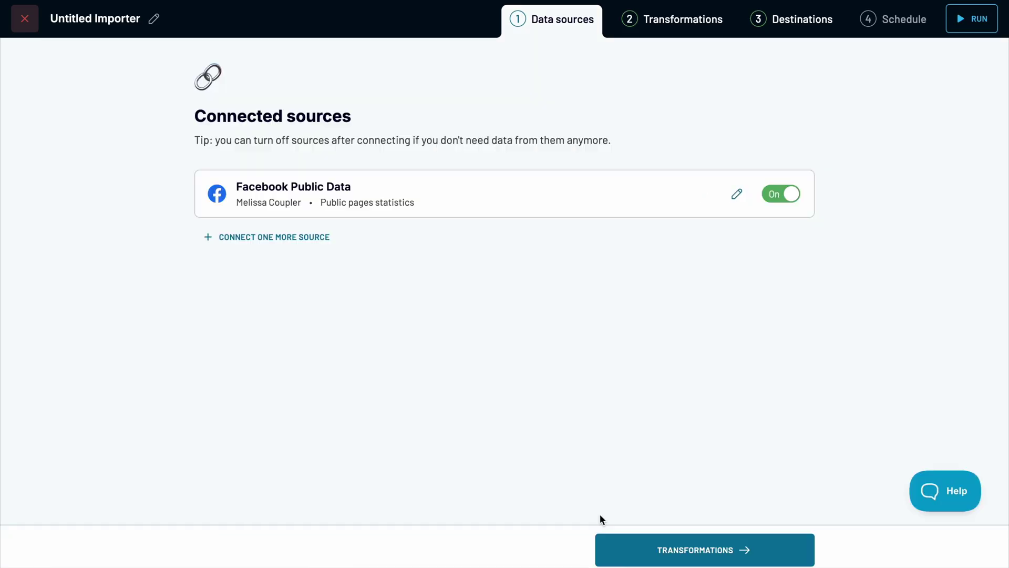
click(657, 552)
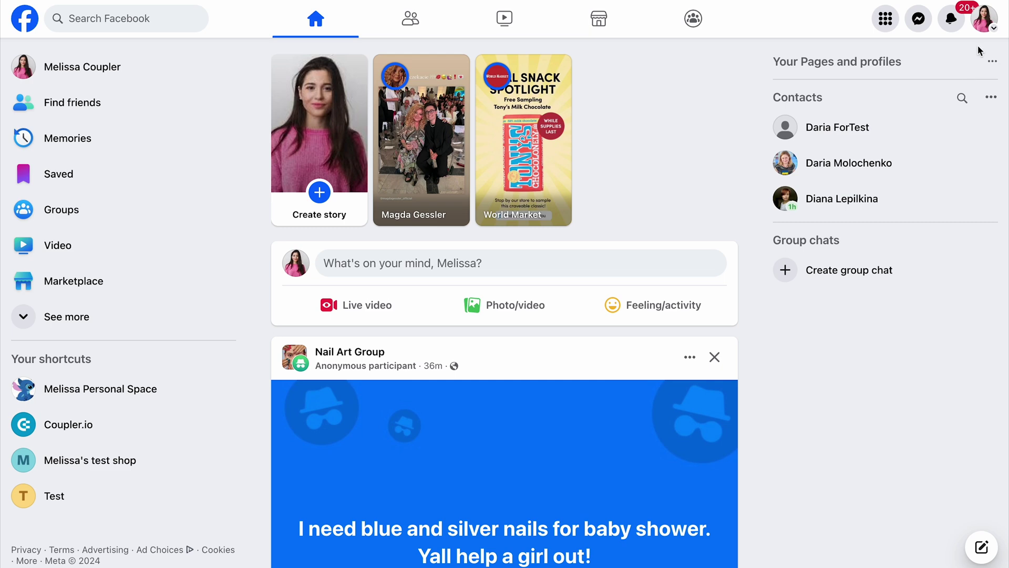
- Go to Settings & privacy > Settings and open the Download your information page
click(988, 23)
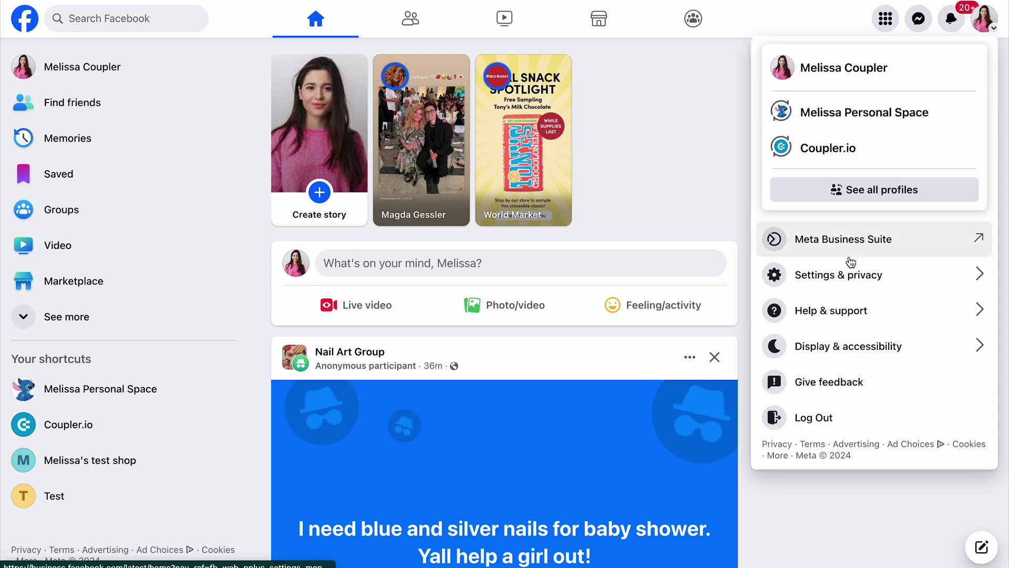
click(838, 275)
click(815, 108)
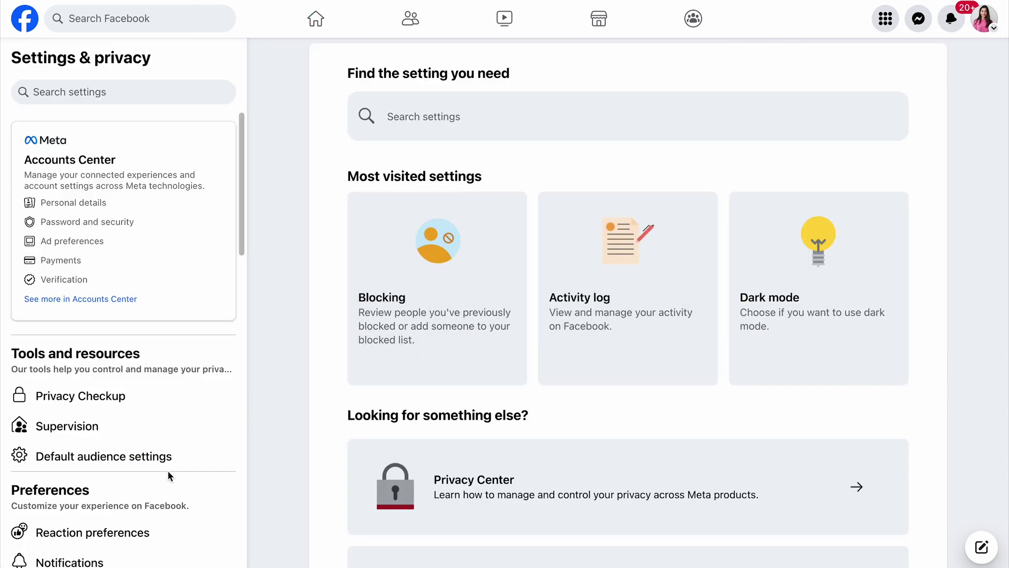
scroll(168, 473, down, 5)
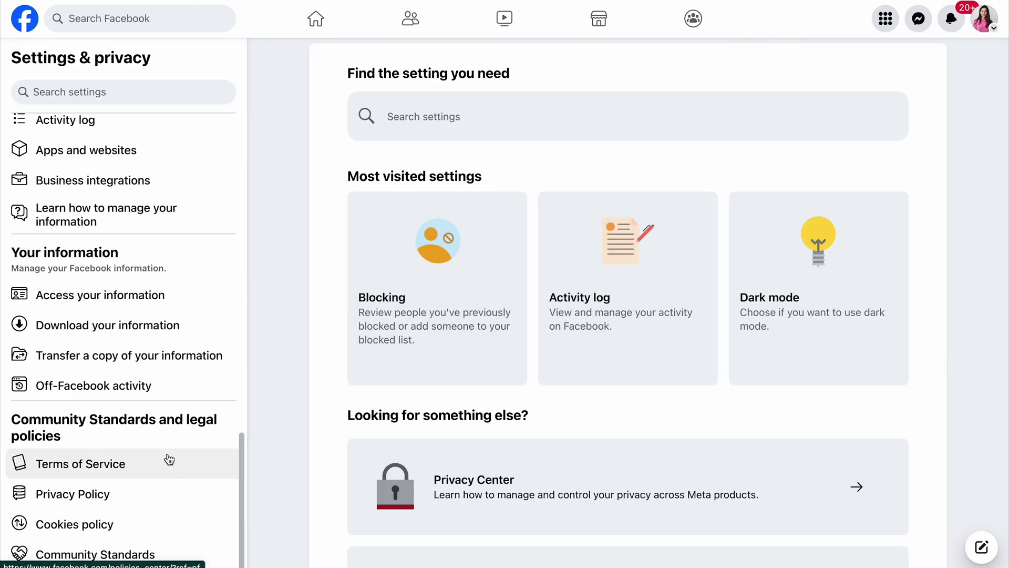
click(154, 330)
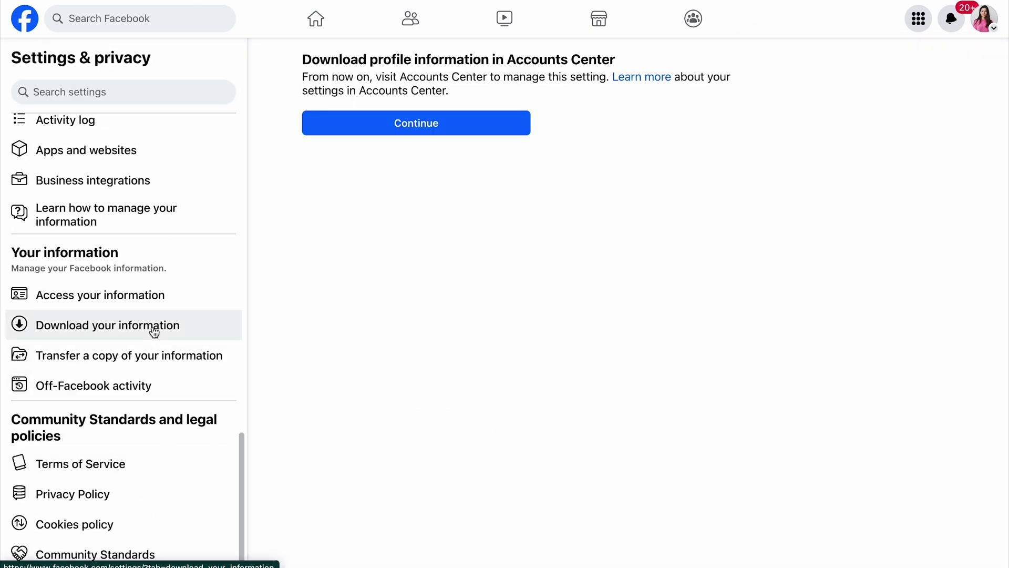
- Start an information download in Accounts Center covering both the Facebook and Instagram profiles
click(397, 126)
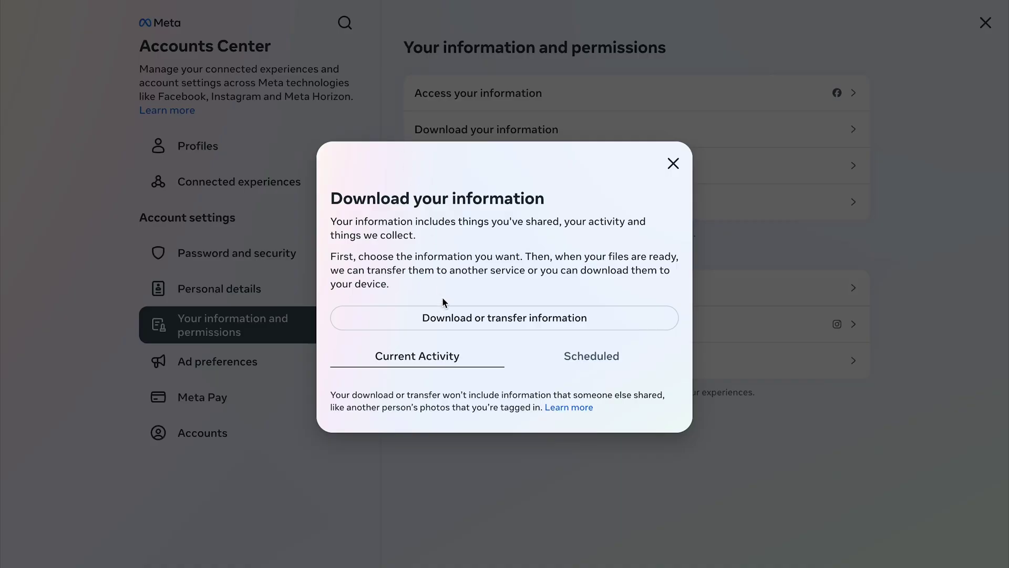
click(446, 317)
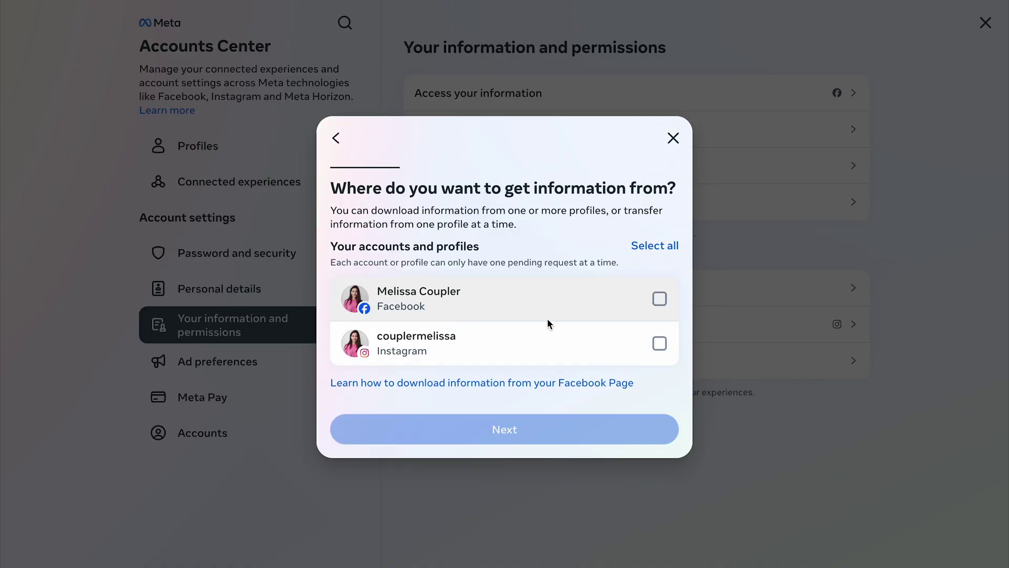
click(661, 305)
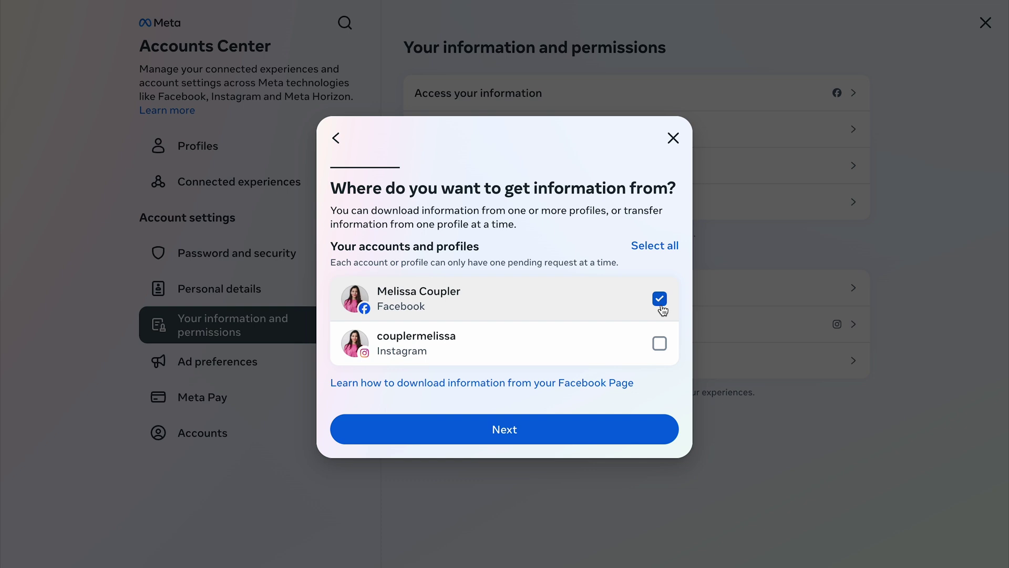
click(659, 343)
click(548, 421)
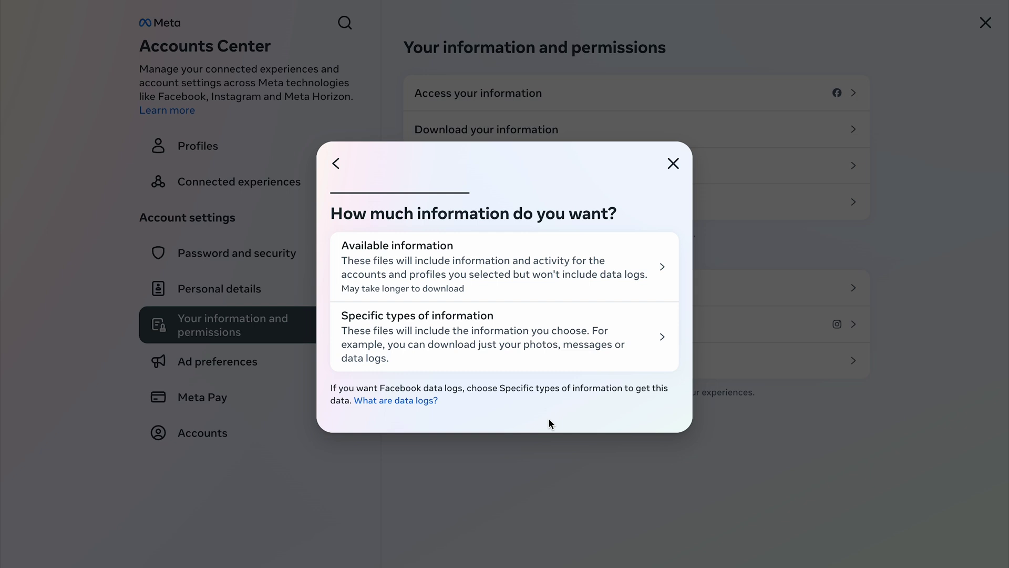
- Choose all available information and limit the date range to the last 6 months
click(573, 289)
click(574, 278)
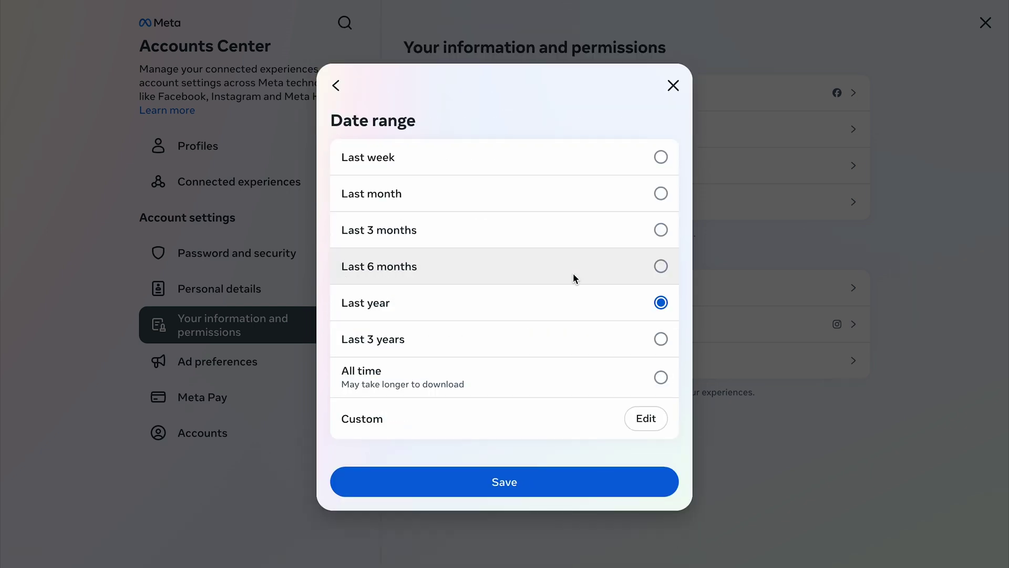
click(573, 272)
- Save the Last 6 months date range and request creation of the download files
click(515, 483)
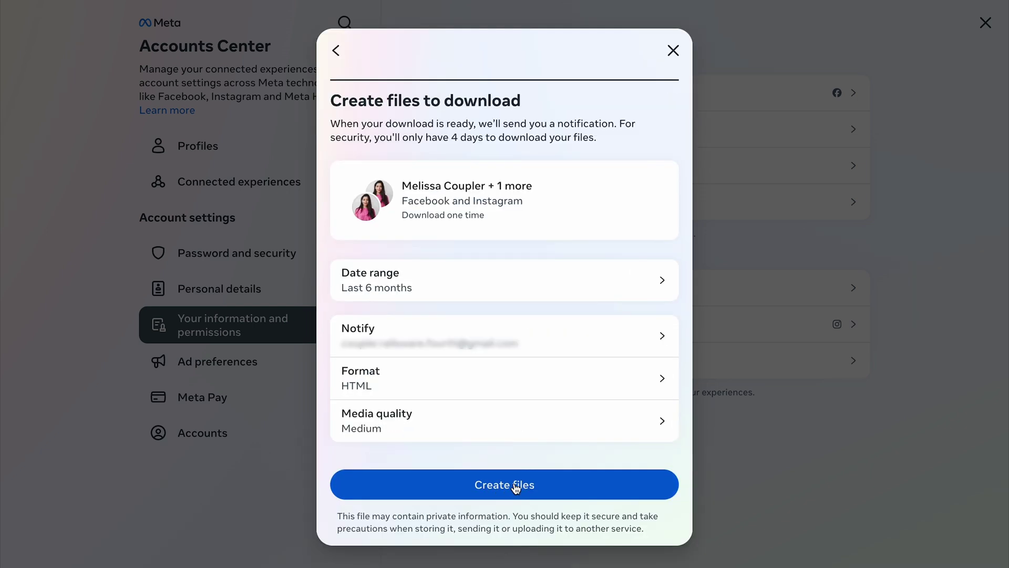
click(515, 484)
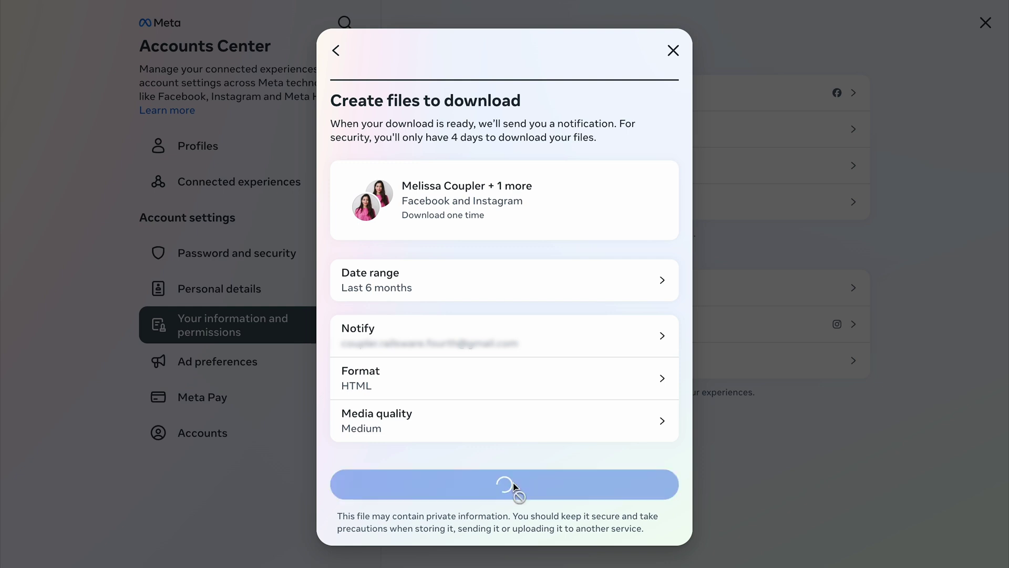